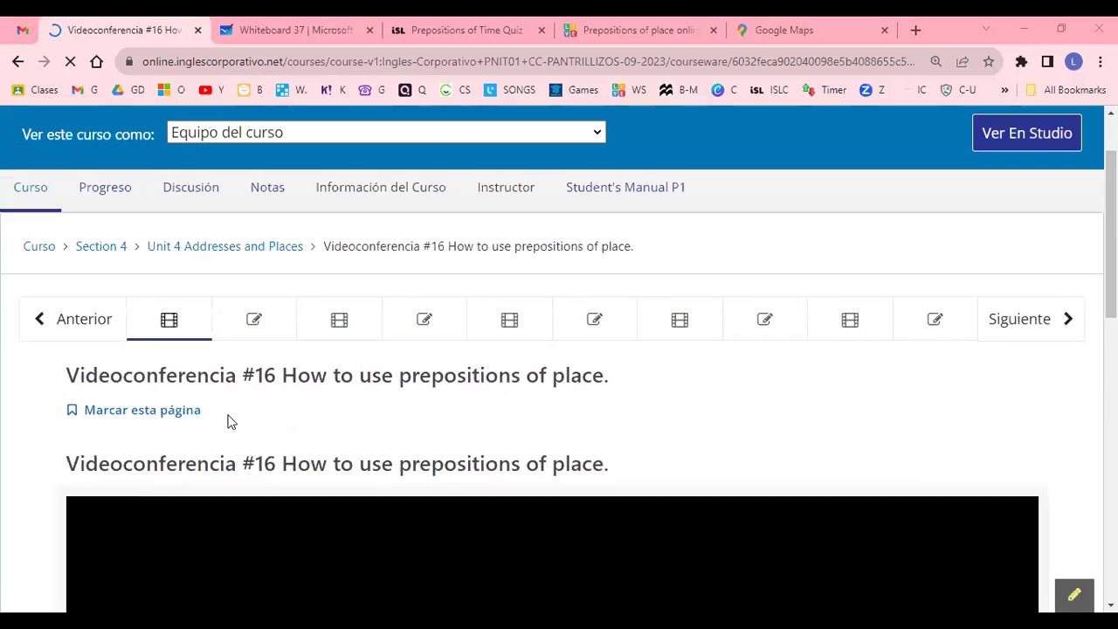
Step: Open the Tarea #16 exercise of Unit 4 Addresses and Places and show its instructions
click(270, 336)
scroll(262, 348, down, 2)
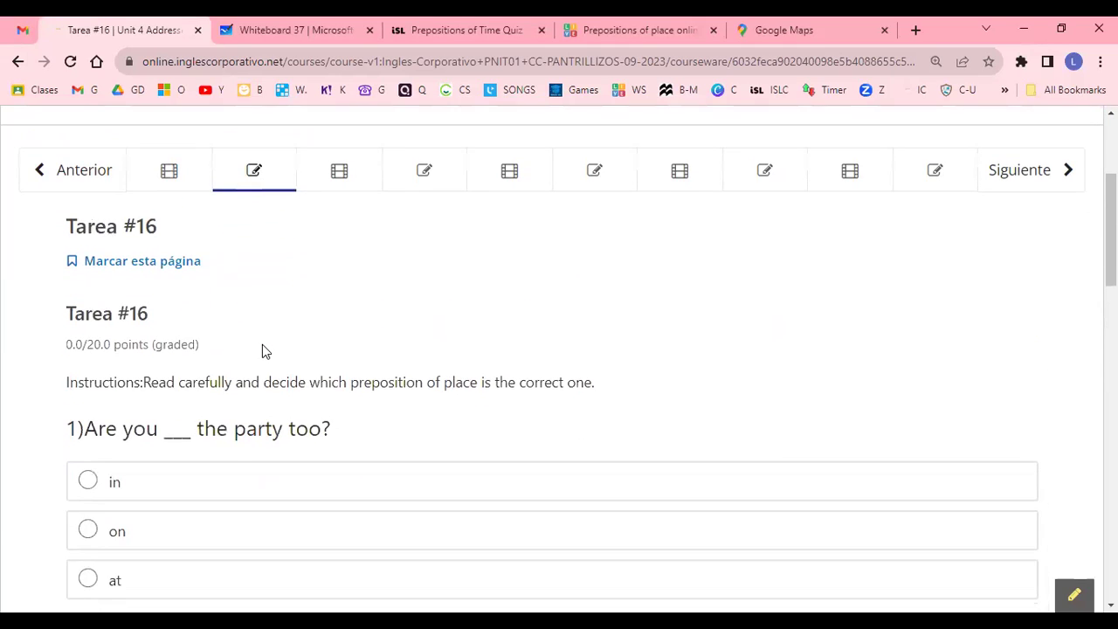
scroll(266, 350, down, 1)
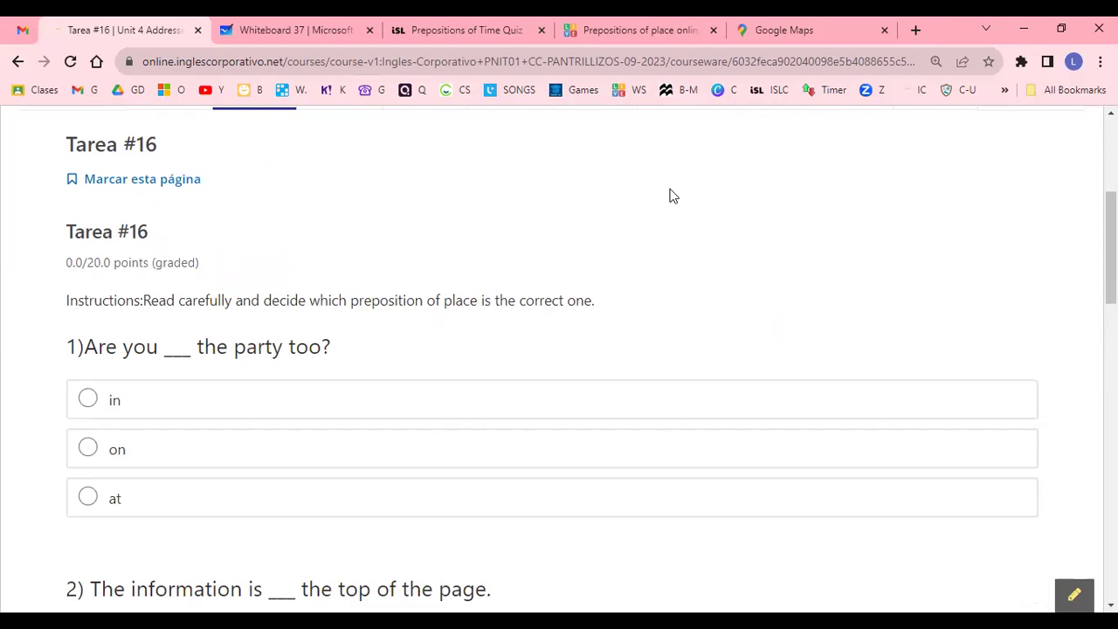
Step: Look through the five preposition-of-place questions of Tarea #16 and their answer options
scroll(715, 218, down, 1)
scroll(716, 218, up, 1)
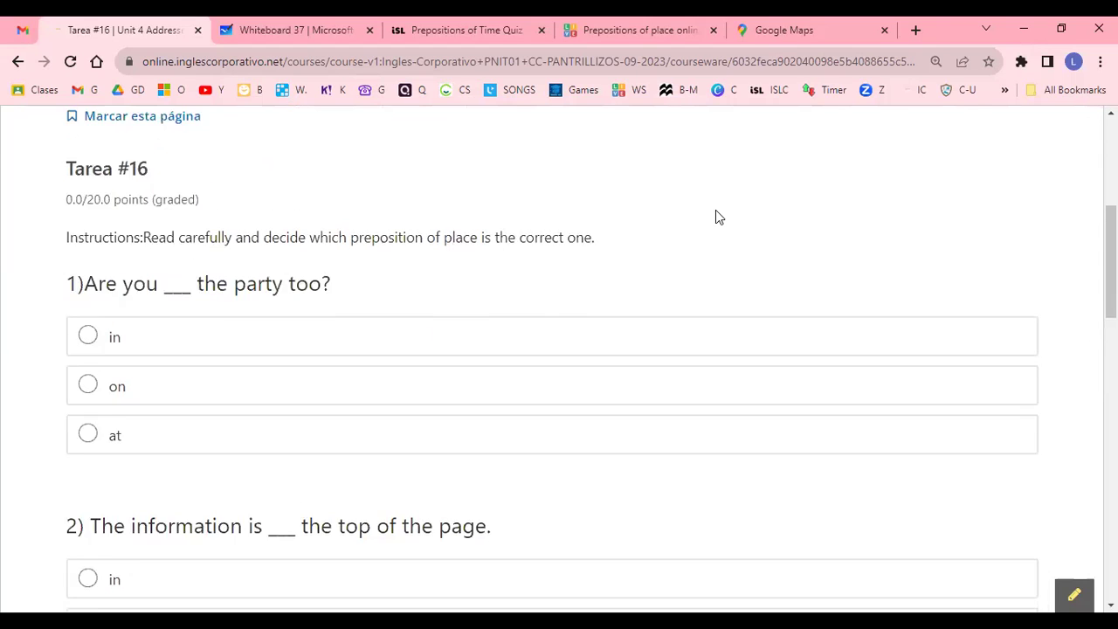
scroll(713, 218, down, 2)
scroll(712, 218, up, 4)
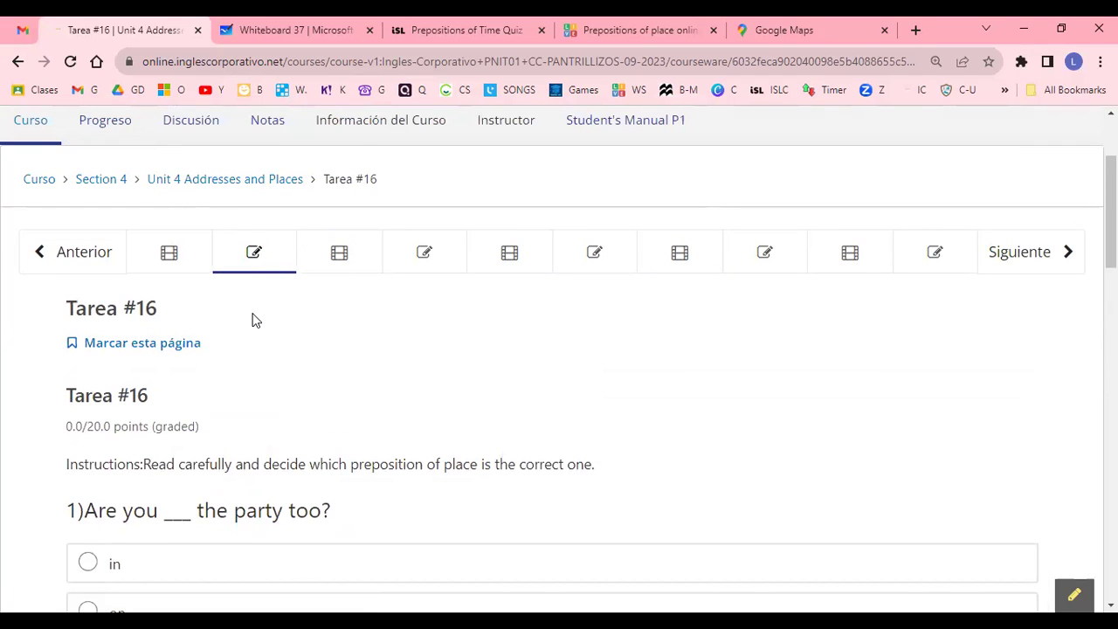
scroll(262, 332, down, 1)
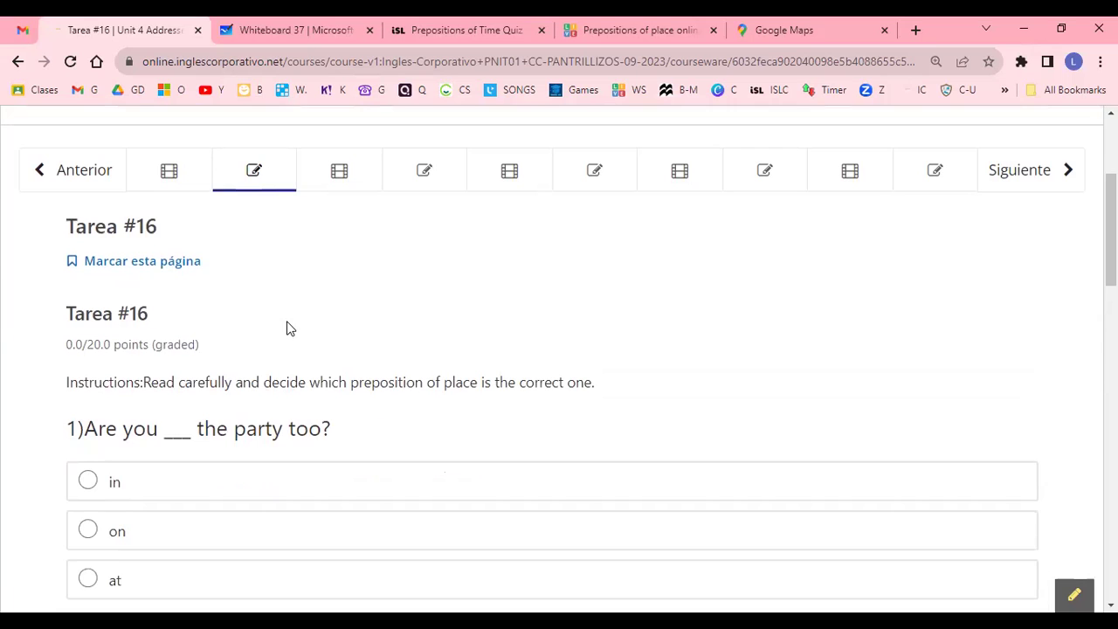
scroll(290, 328, down, 2)
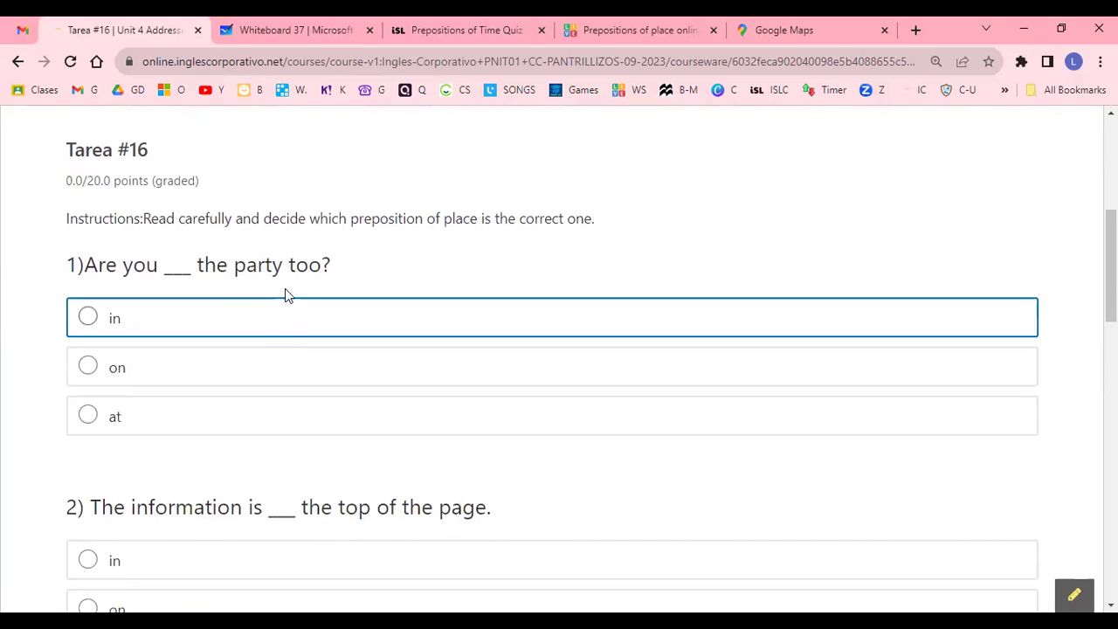
scroll(273, 247, down, 1)
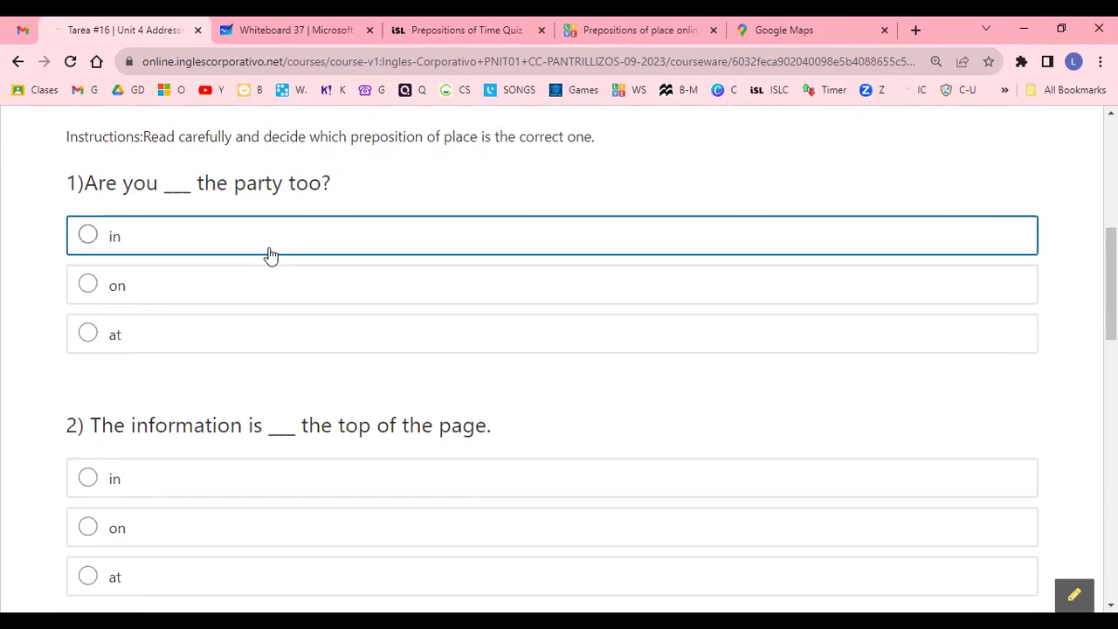
scroll(267, 253, down, 1)
scroll(257, 254, down, 5)
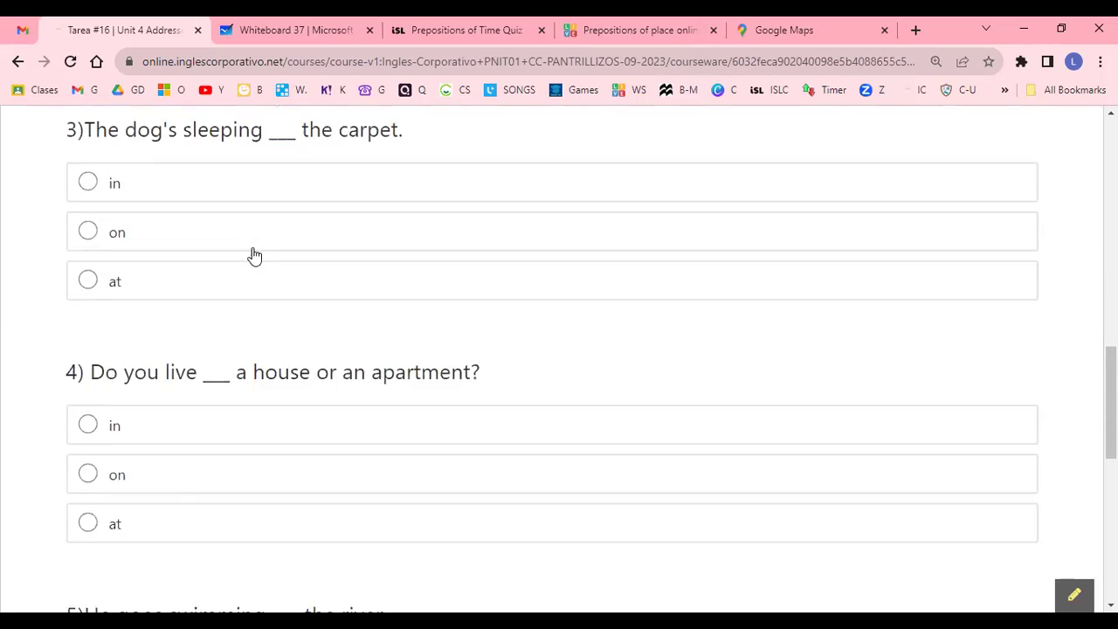
scroll(250, 252, down, 6)
scroll(249, 255, up, 7)
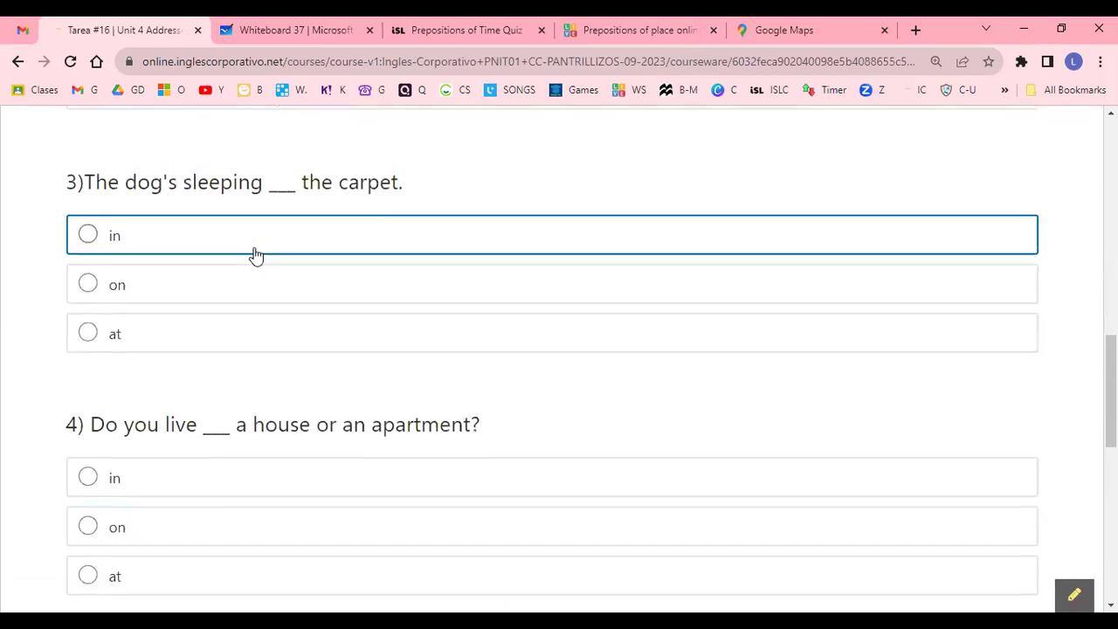
scroll(253, 254, up, 7)
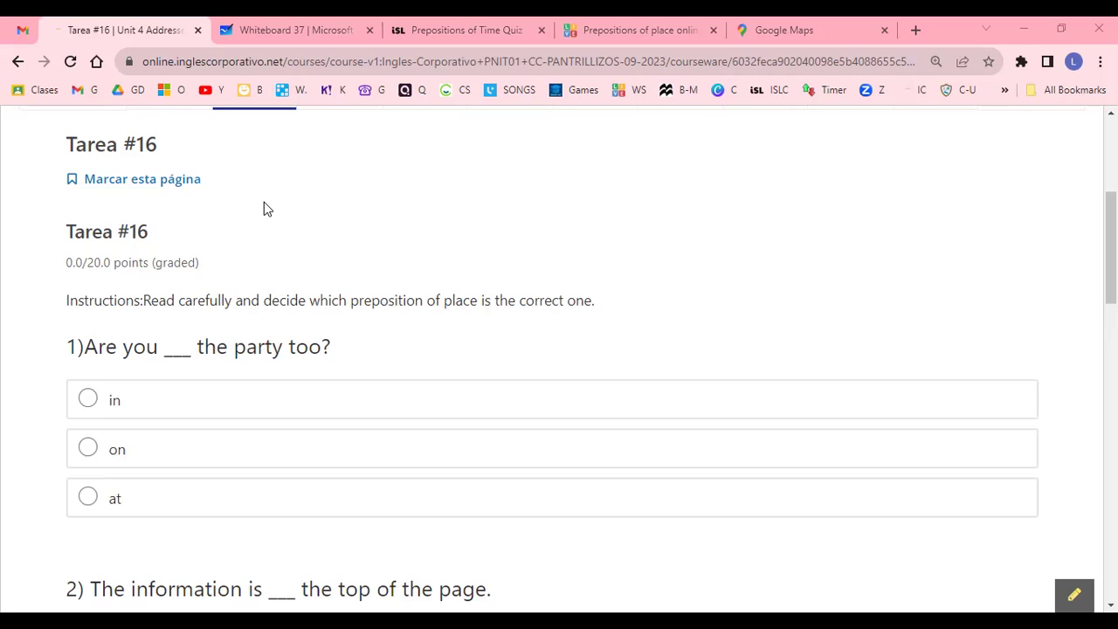
Step: Answer question 1 about the party with "in" and question 2 about the top of the page with "on"
click(234, 405)
scroll(391, 255, down, 4)
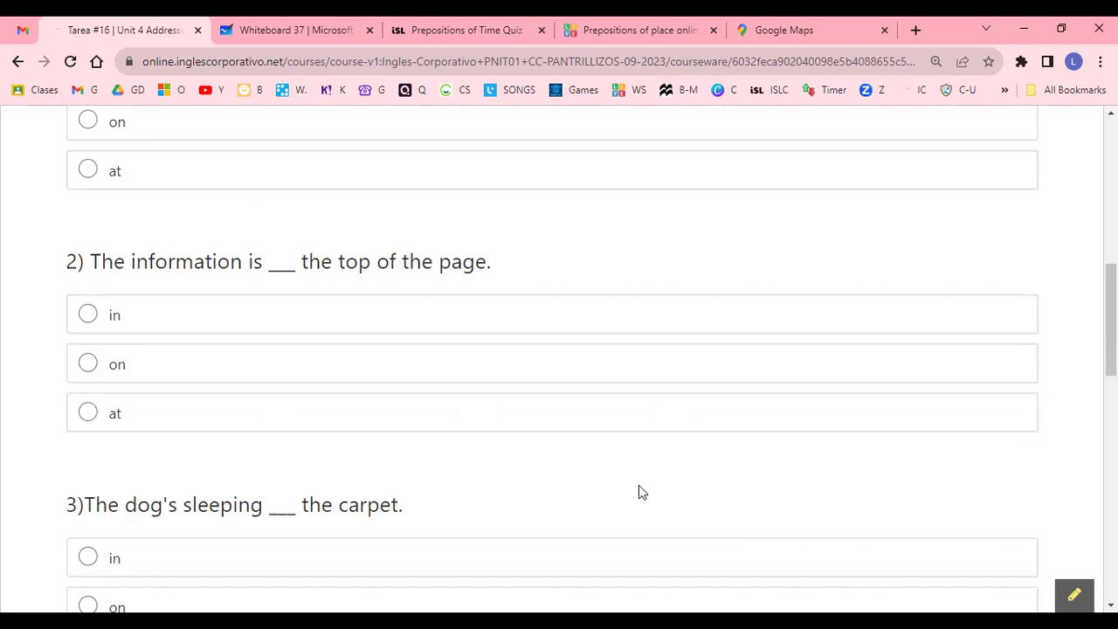
click(237, 377)
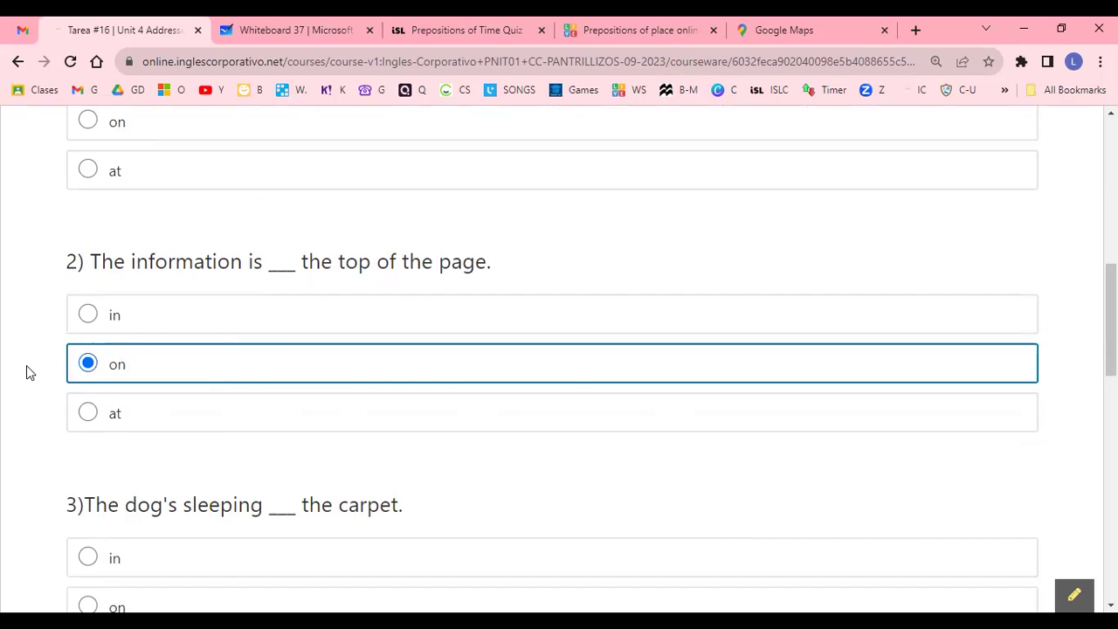
Step: Answer question 3 about the dog on the carpet with "in" and question 4 about the house or apartment with "at"
scroll(28, 369, down, 3)
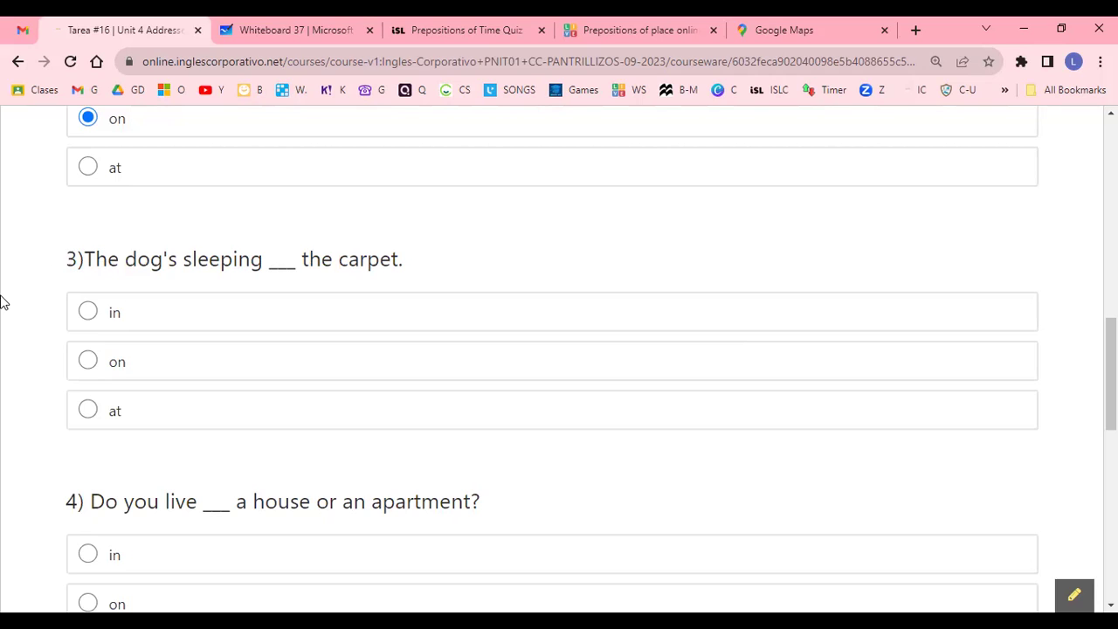
click(88, 312)
scroll(54, 330, down, 3)
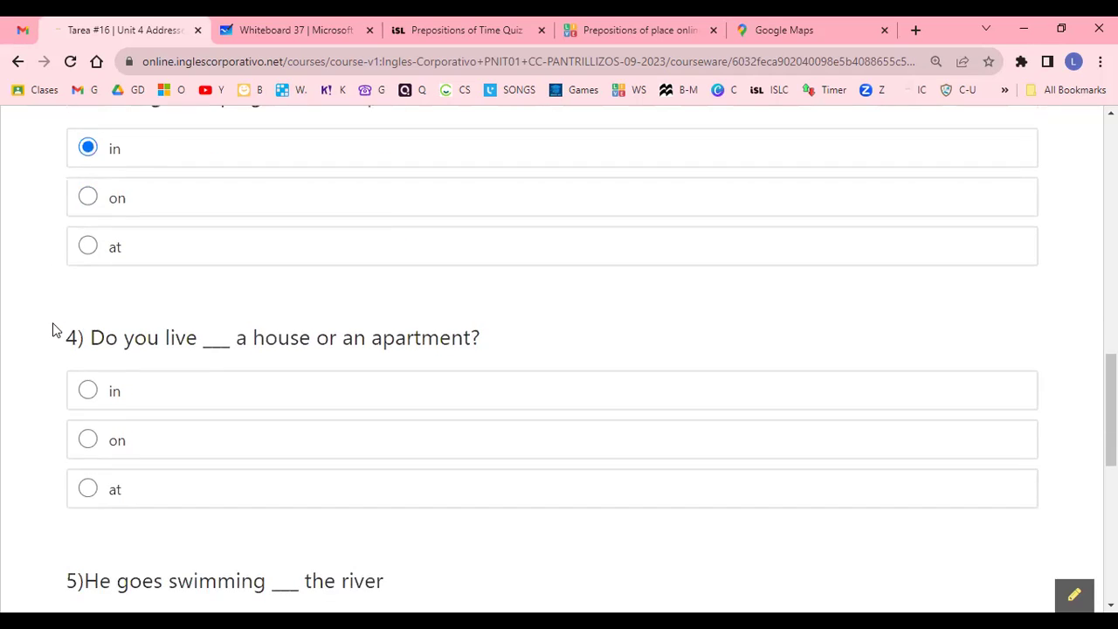
scroll(52, 330, up, 3)
scroll(52, 329, down, 2)
click(135, 492)
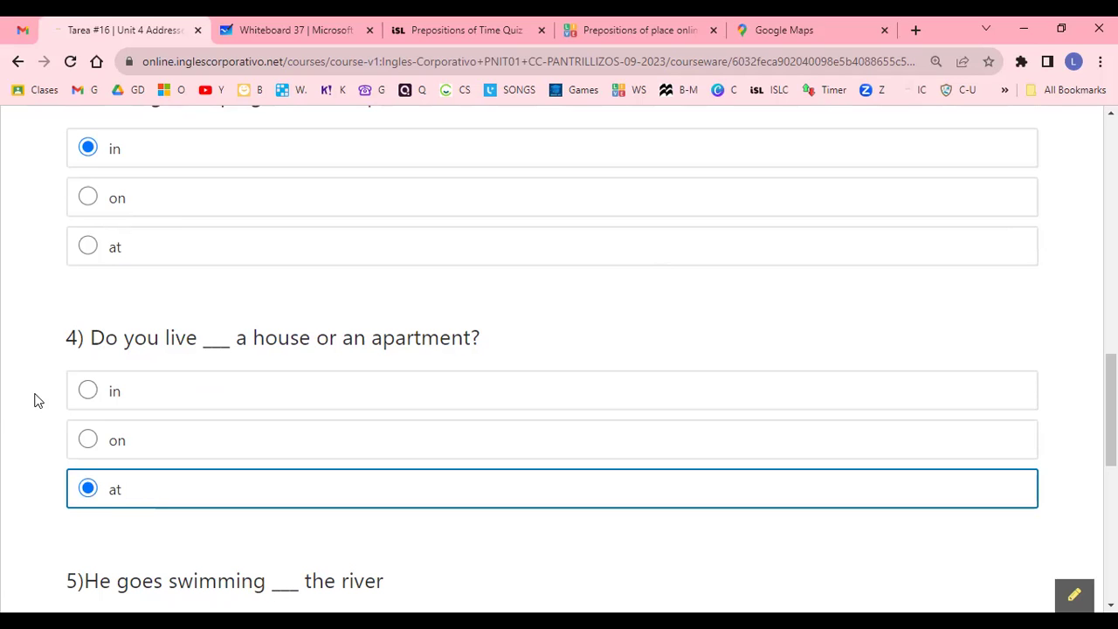
Step: Highlight the sentence of question 5 about swimming and the river, and answer it with "at"
scroll(35, 400, down, 3)
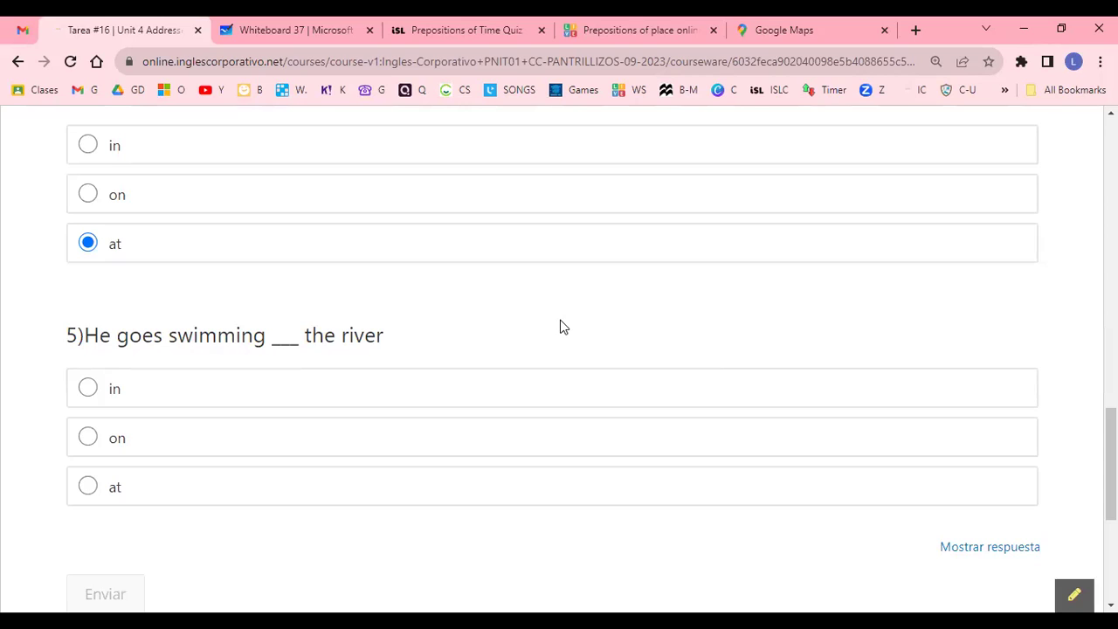
drag(68, 340, 448, 325)
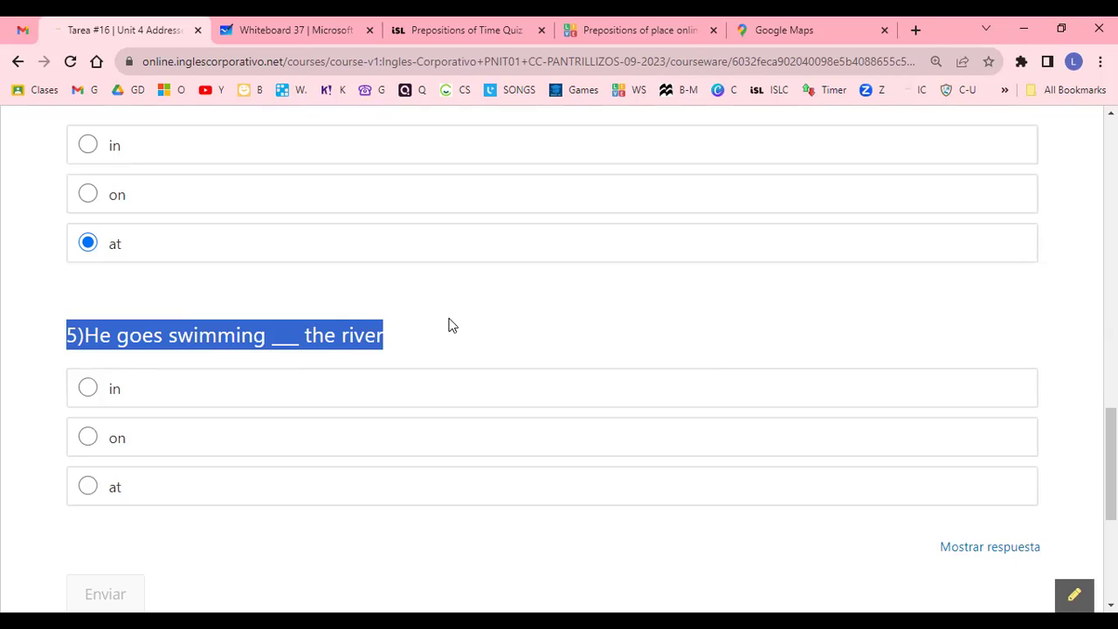
click(449, 325)
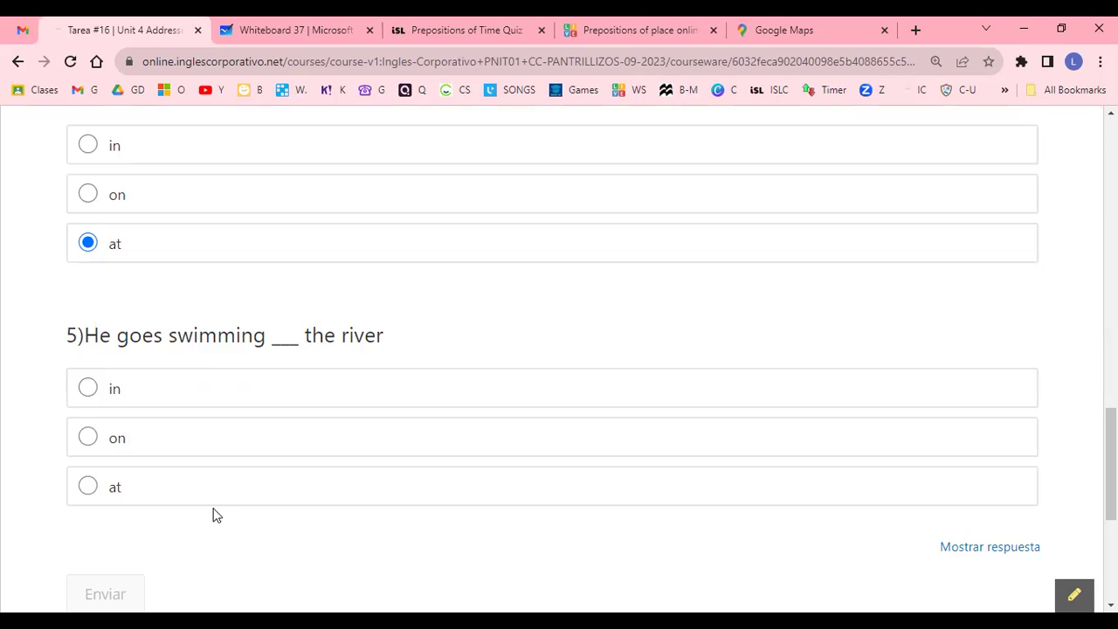
click(61, 496)
Step: Review the chosen answers of all five questions and submit Tarea #16 for grading
scroll(37, 454, up, 6)
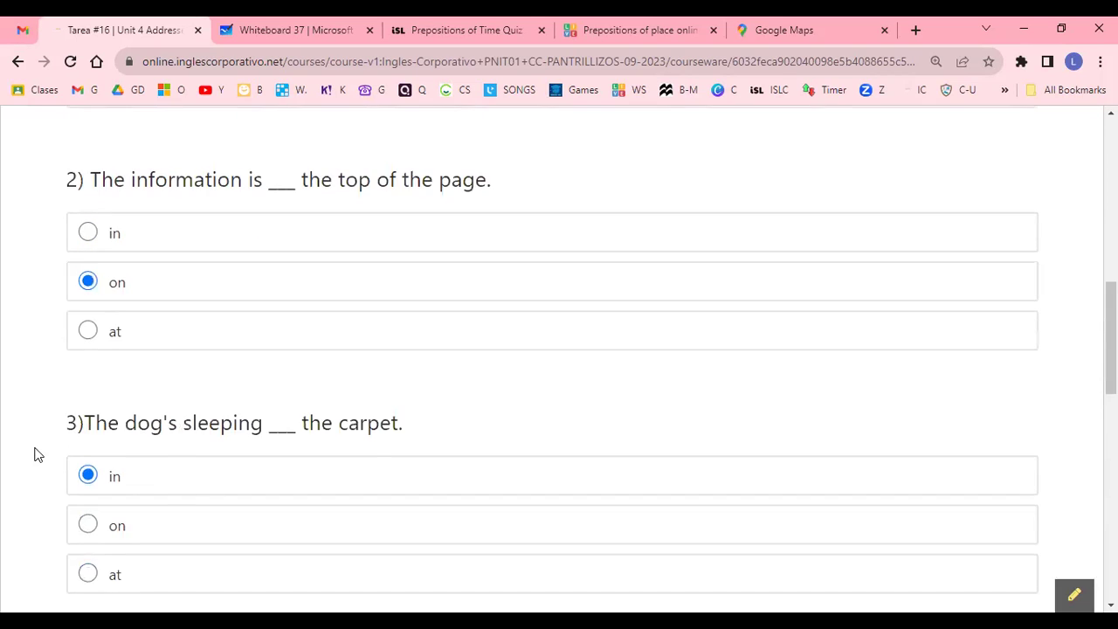
scroll(38, 454, up, 7)
scroll(26, 444, down, 5)
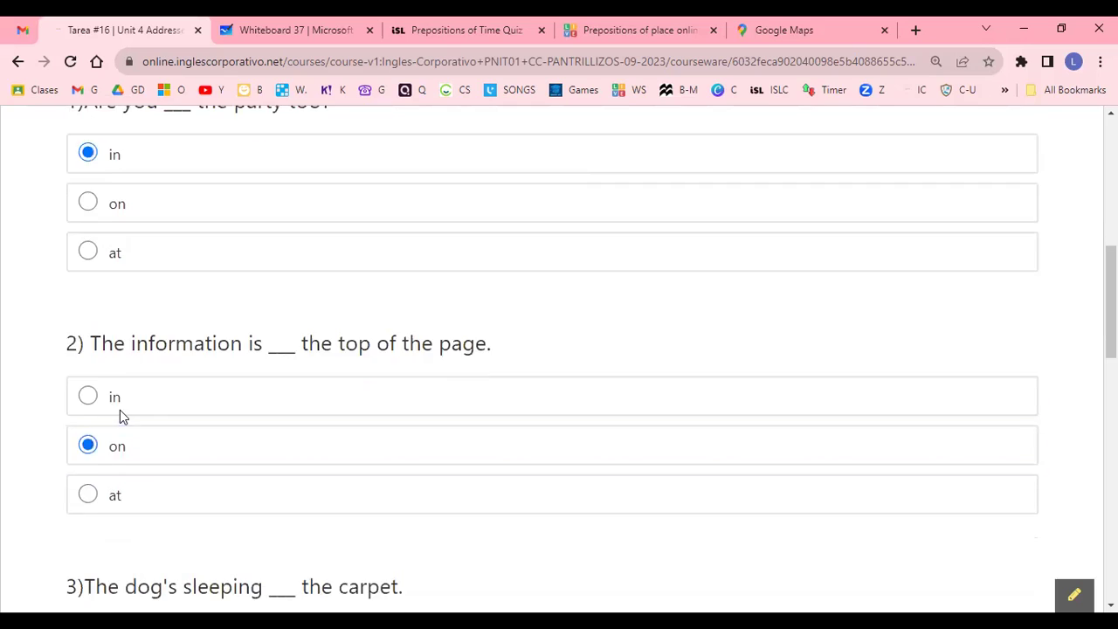
key(ctrl+minus)
key(ctrl+minus)
scroll(109, 412, down, 7)
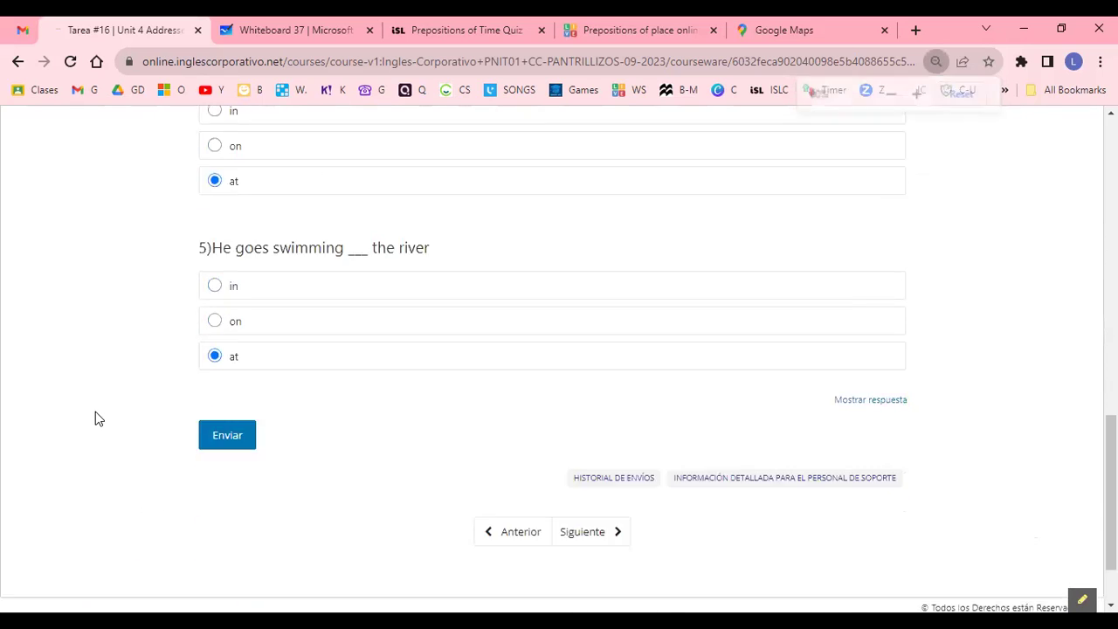
scroll(95, 418, down, 1)
key(ctrl+plus)
click(208, 385)
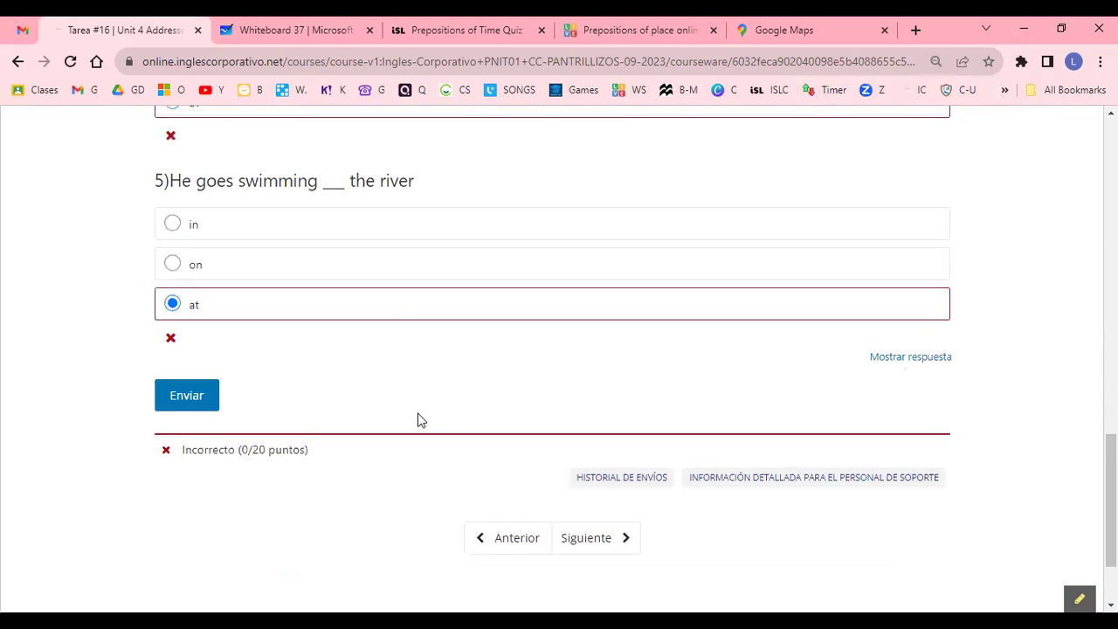
Step: Check the grading marks on each question of Tarea #16 and highlight the sentence of question 4
scroll(412, 419, up, 3)
scroll(410, 431, down, 3)
scroll(402, 429, up, 5)
scroll(402, 429, up, 10)
scroll(497, 472, down, 2)
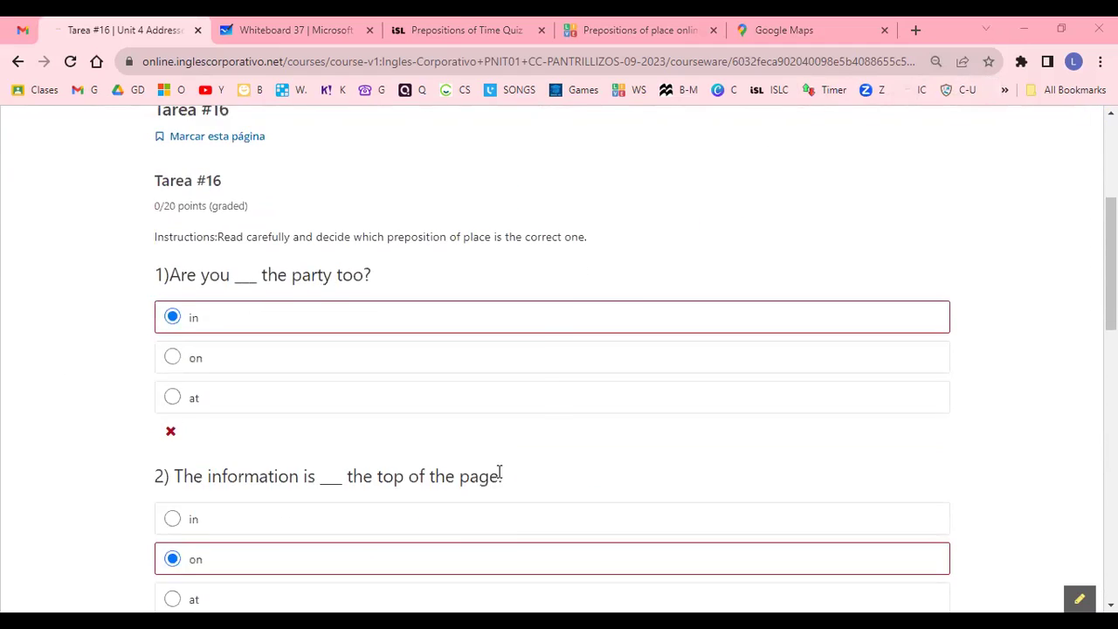
key(ctrl+plus)
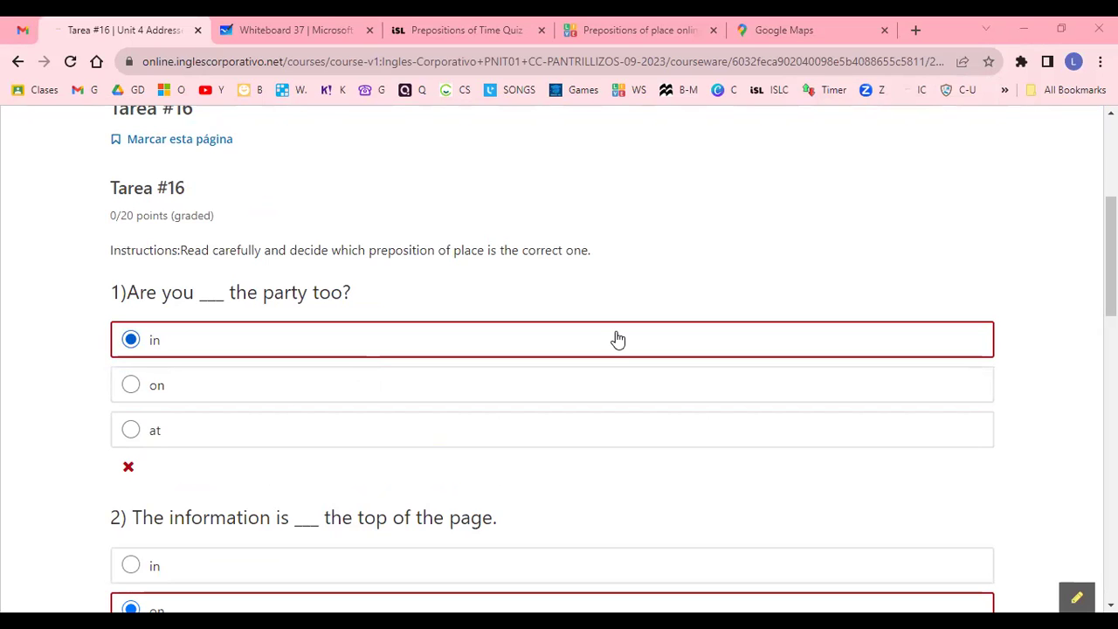
scroll(625, 339, down, 8)
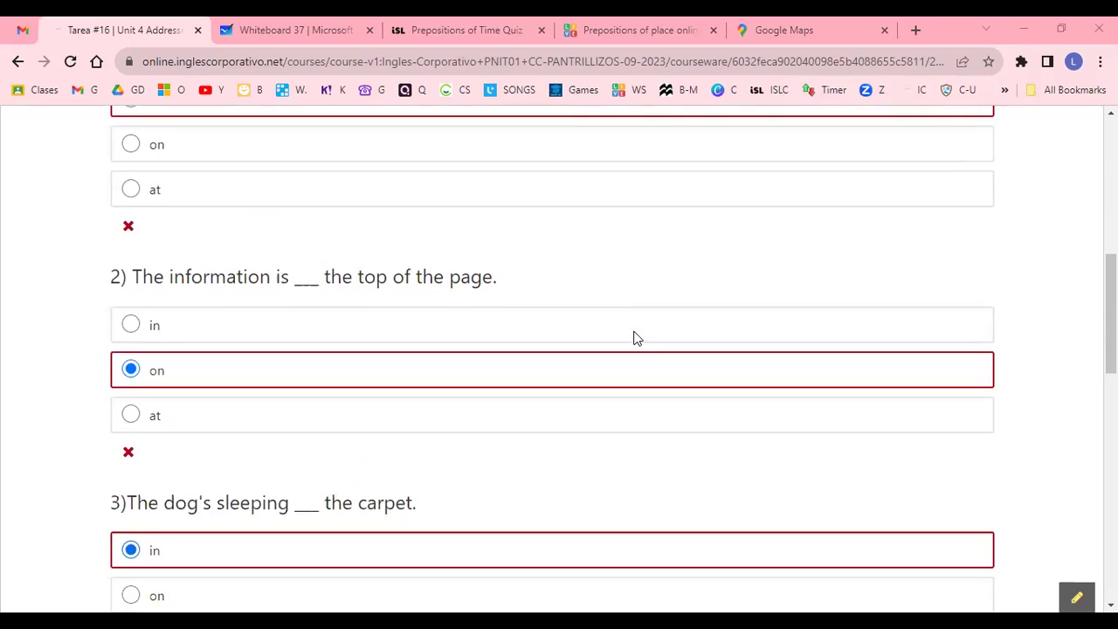
scroll(428, 395, down, 1)
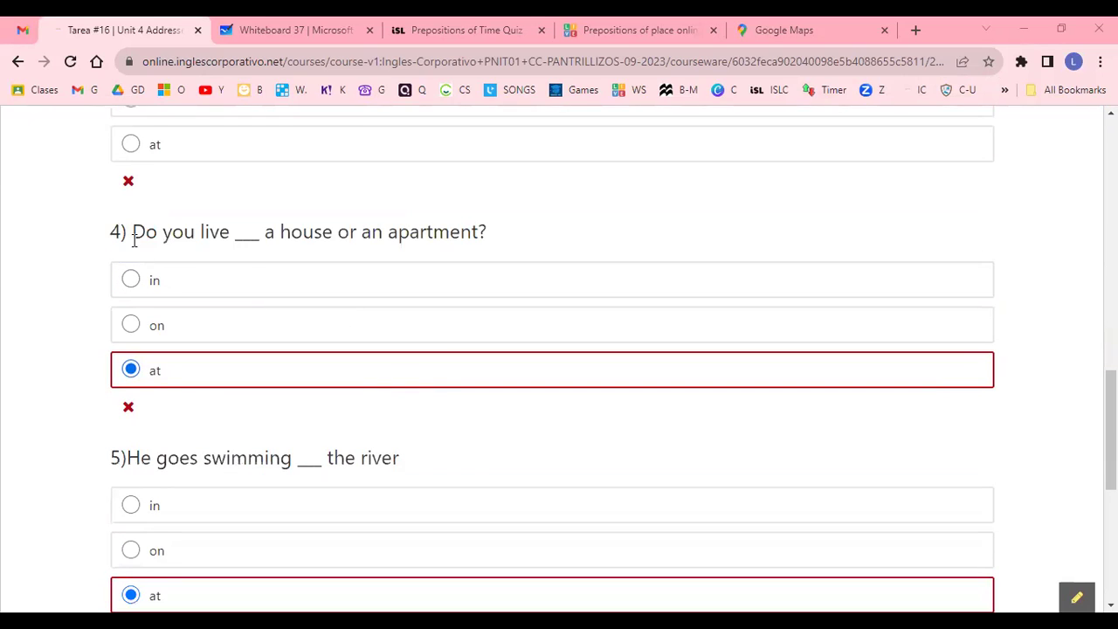
drag(128, 232, 494, 214)
Step: Reveal the correct answers of Tarea #16 and highlight the option "in" under question 4
scroll(674, 374, down, 5)
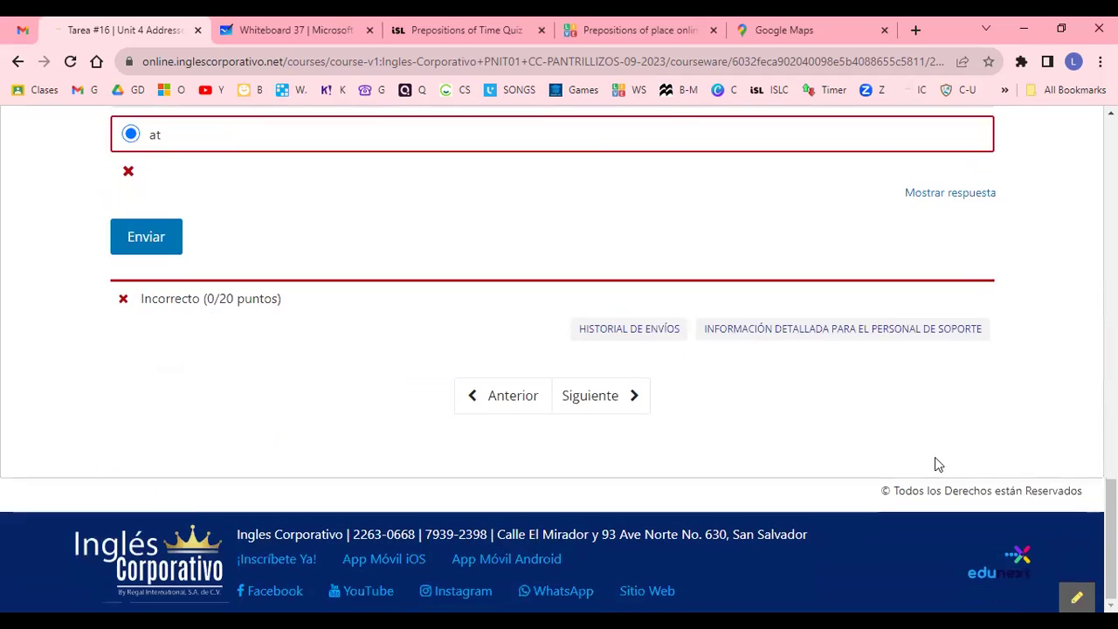
click(966, 196)
scroll(799, 317, up, 3)
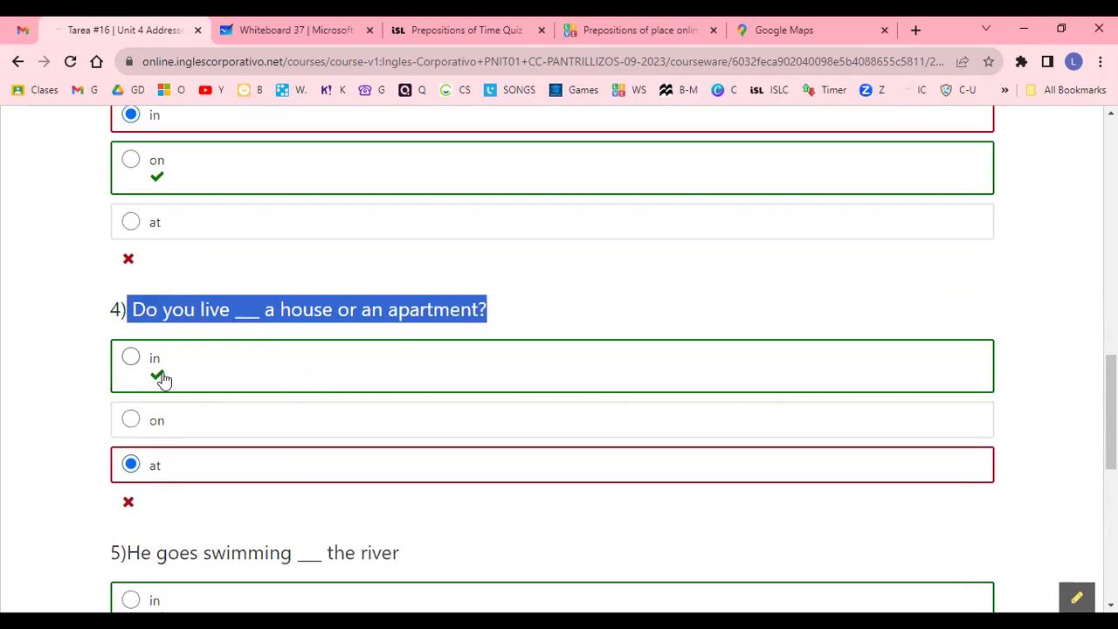
drag(85, 352, 315, 371)
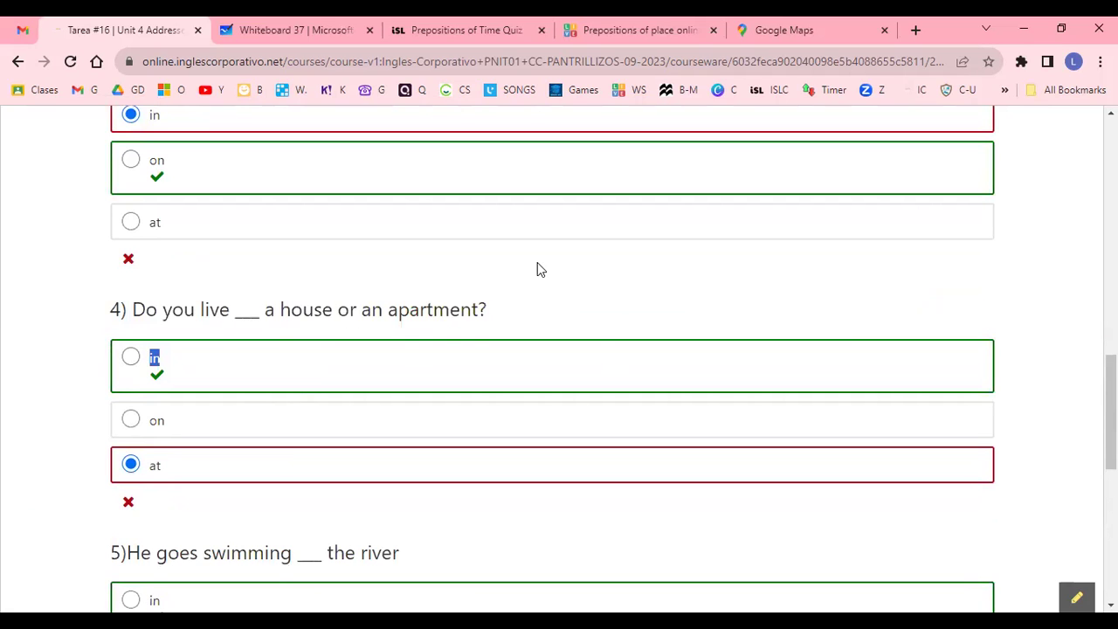
Step: Compare the submitted answers with the revealed correct options, starting from questions 1 and 2
scroll(564, 268, up, 5)
scroll(542, 325, up, 5)
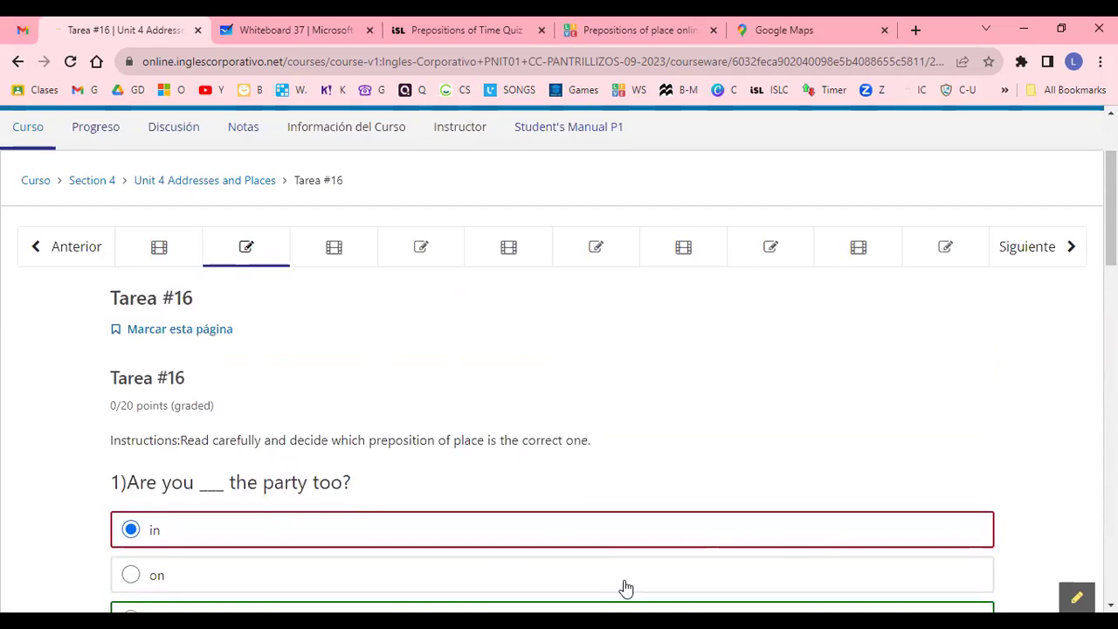
scroll(587, 509, down, 2)
key(ctrl+plus)
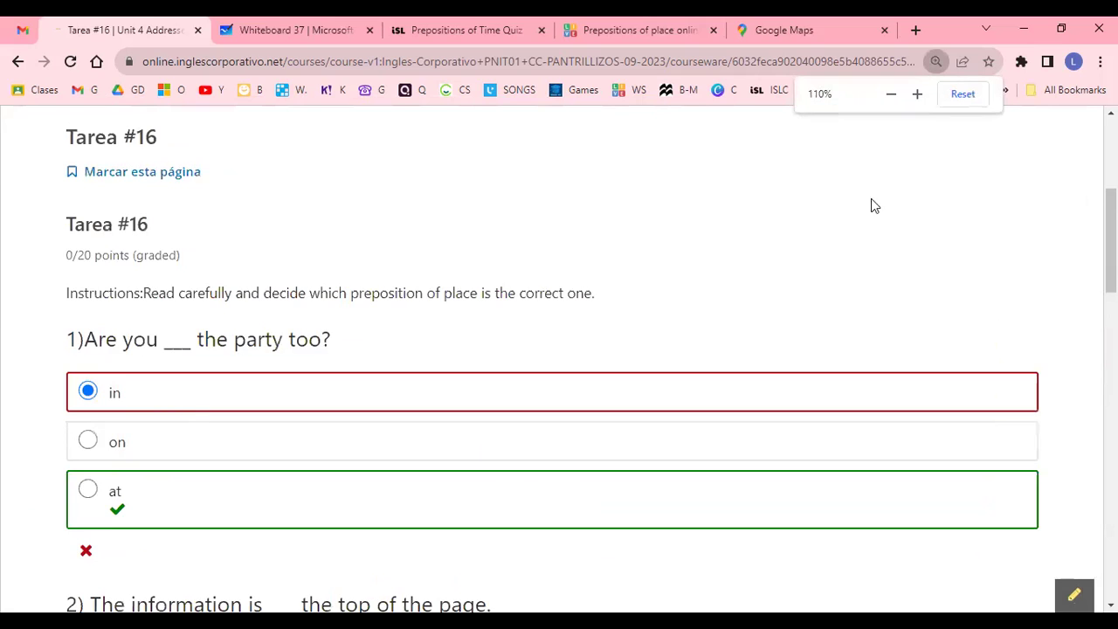
scroll(600, 261, down, 1)
scroll(559, 349, down, 3)
scroll(559, 350, up, 3)
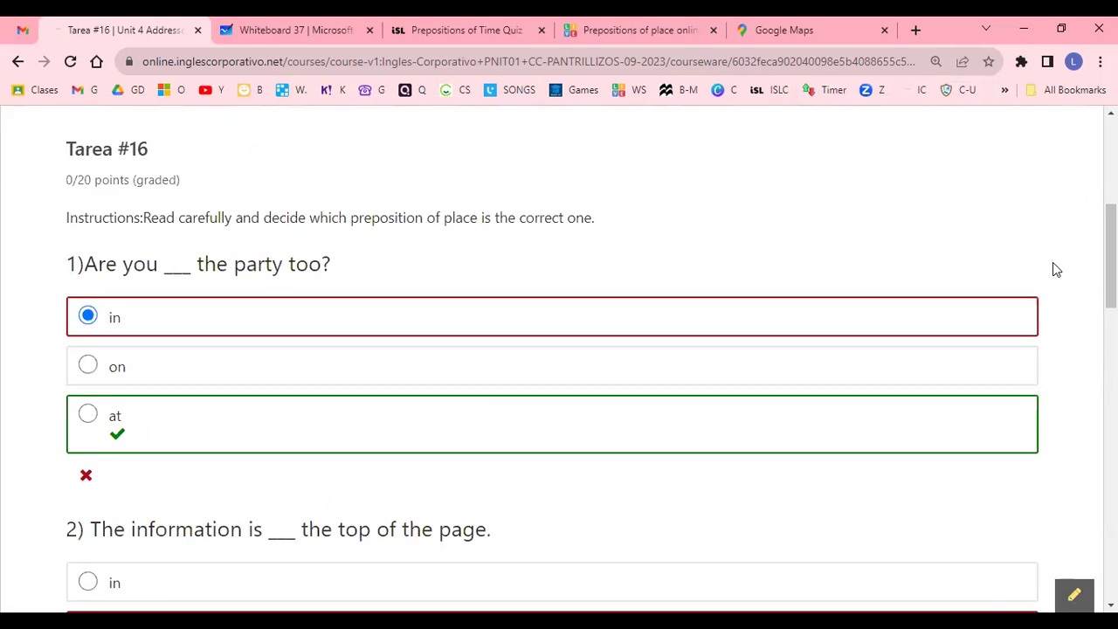
key(ctrl+minus)
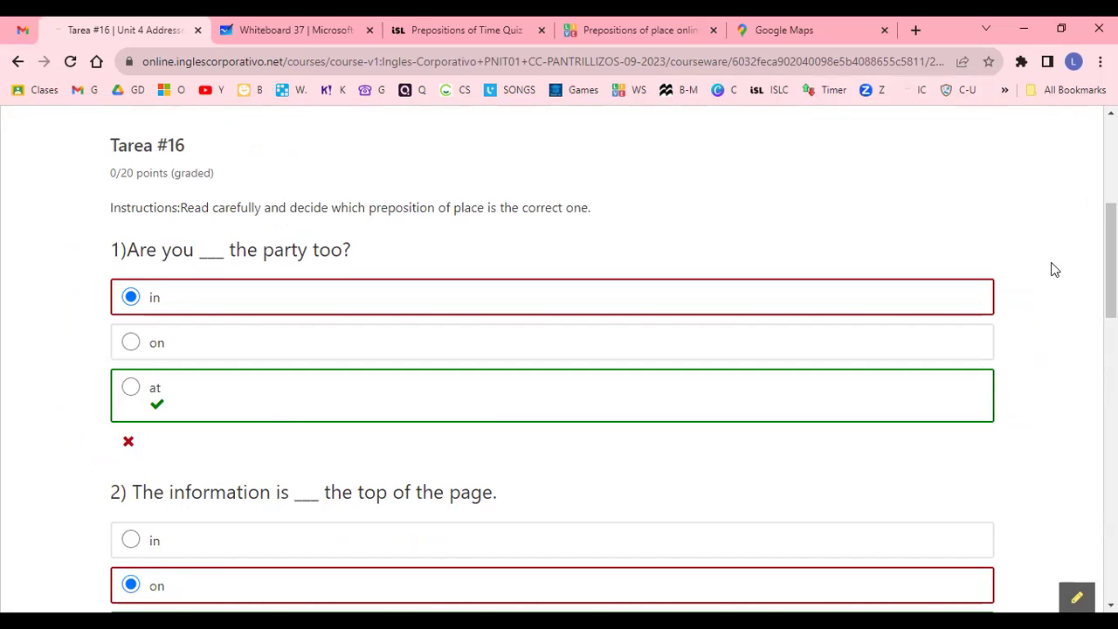
scroll(1053, 269, down, 1)
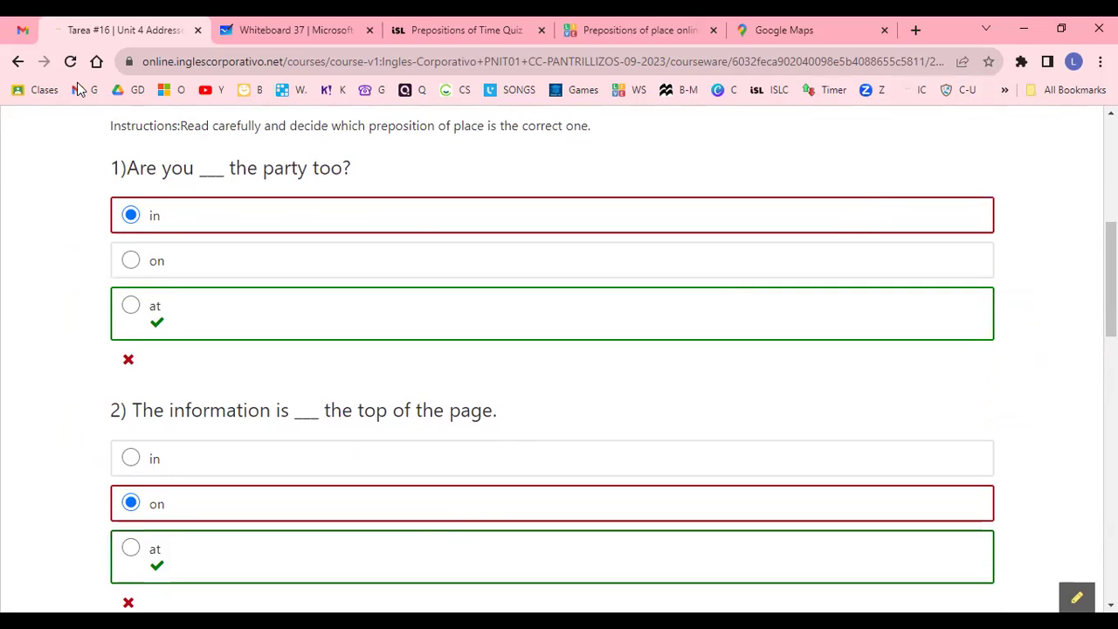
mouse_move(94, 291)
mouse_down()
mouse_move(229, 315)
mouse_move(91, 325)
mouse_up()
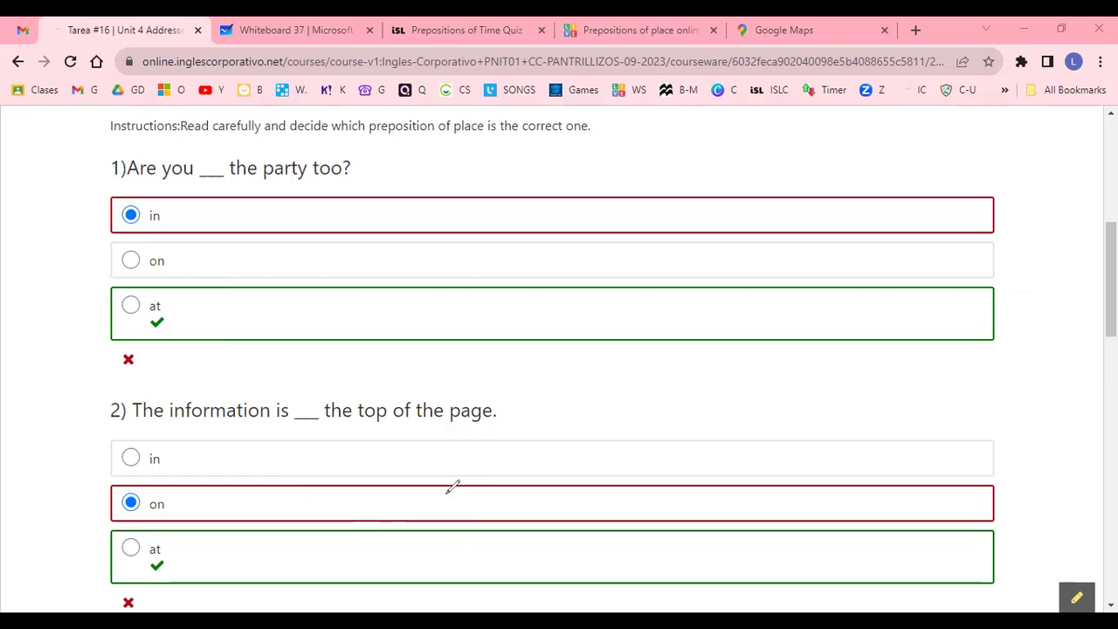
Step: Circle in red the correct options "at" under question 2 and "on" under question 3
mouse_move(98, 524)
mouse_down()
mouse_move(204, 548)
mouse_move(104, 549)
mouse_move(102, 520)
mouse_up()
scroll(358, 374, down, 5)
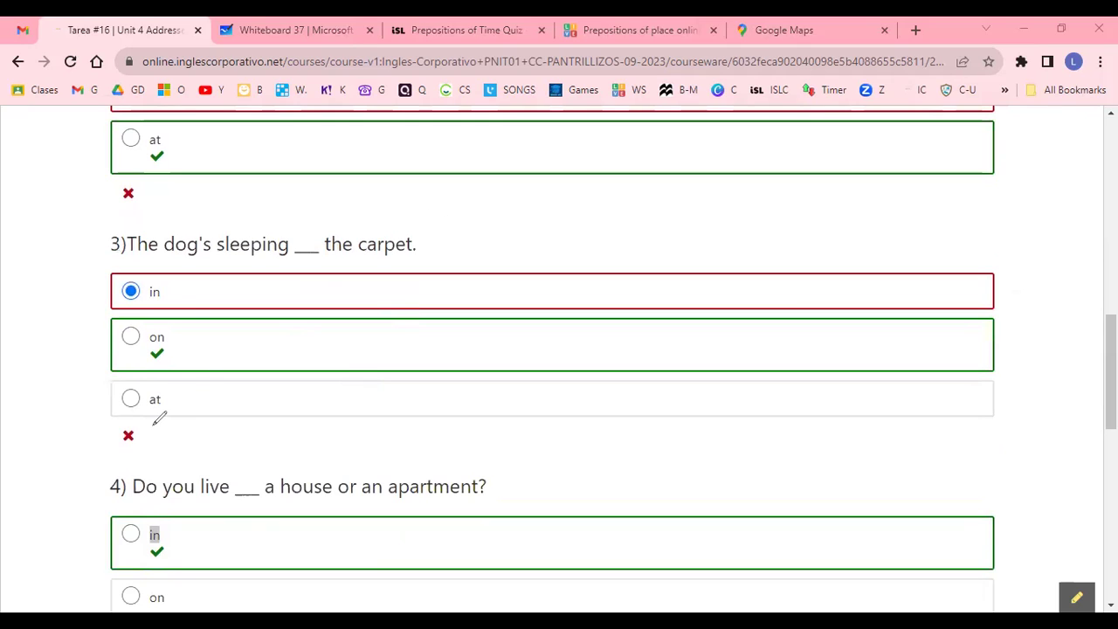
mouse_move(96, 330)
mouse_down()
mouse_move(192, 384)
mouse_move(102, 322)
mouse_move(118, 324)
mouse_up()
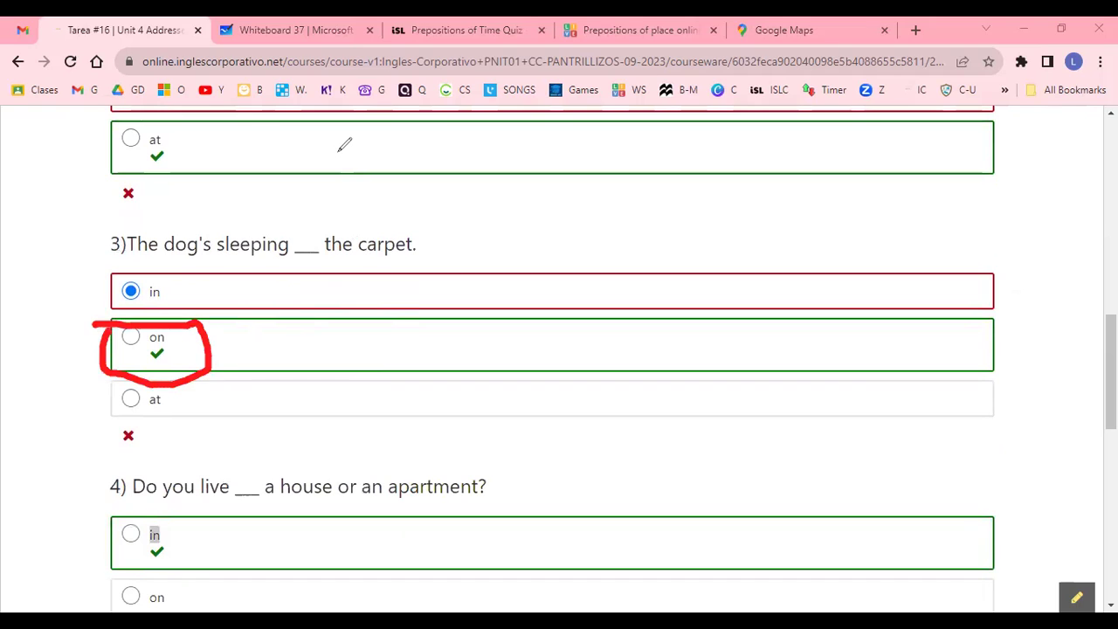
Step: Circle the correct option "in" under questions 4 and 5, and underline "house or an apartment" in question 4
scroll(344, 144, down, 3)
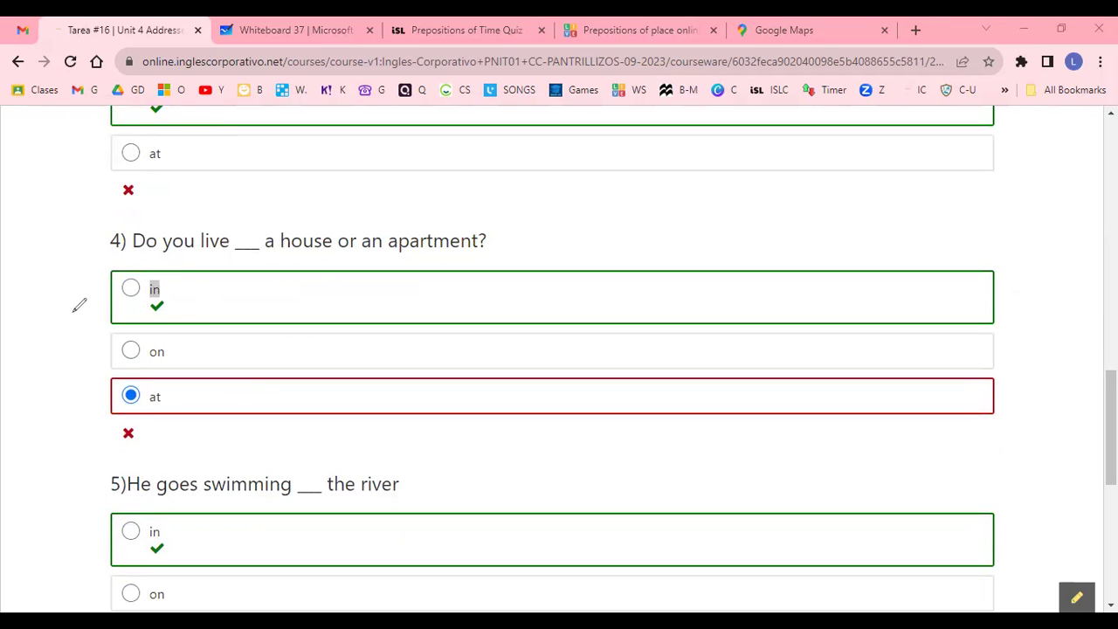
drag(87, 307, 101, 278)
mouse_move(114, 507)
mouse_down()
mouse_move(208, 548)
mouse_move(103, 505)
mouse_up()
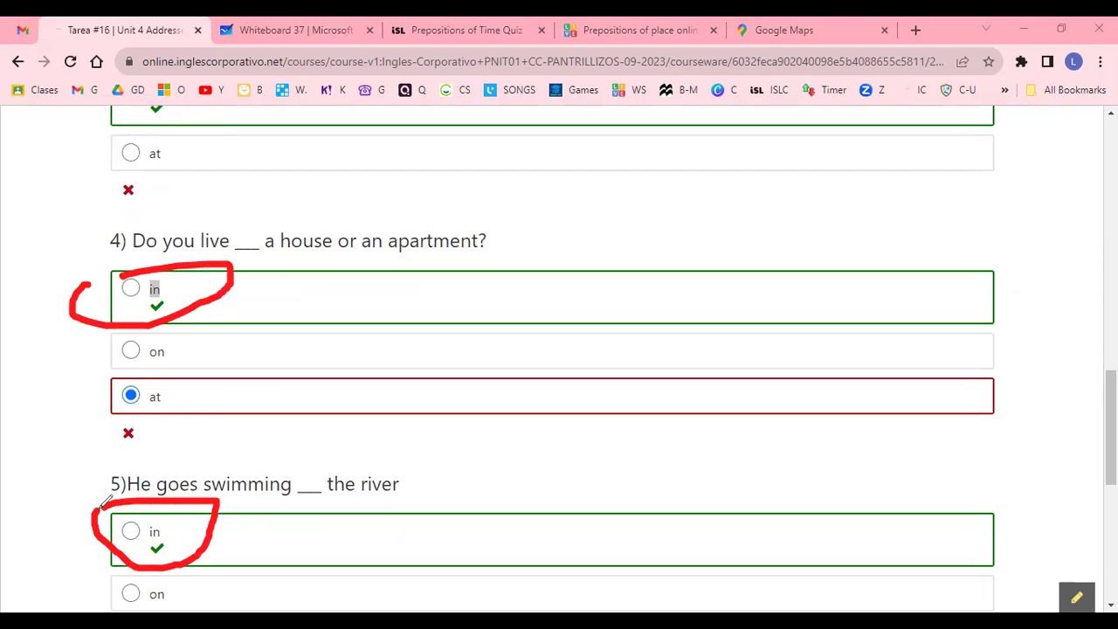
drag(277, 257, 477, 262)
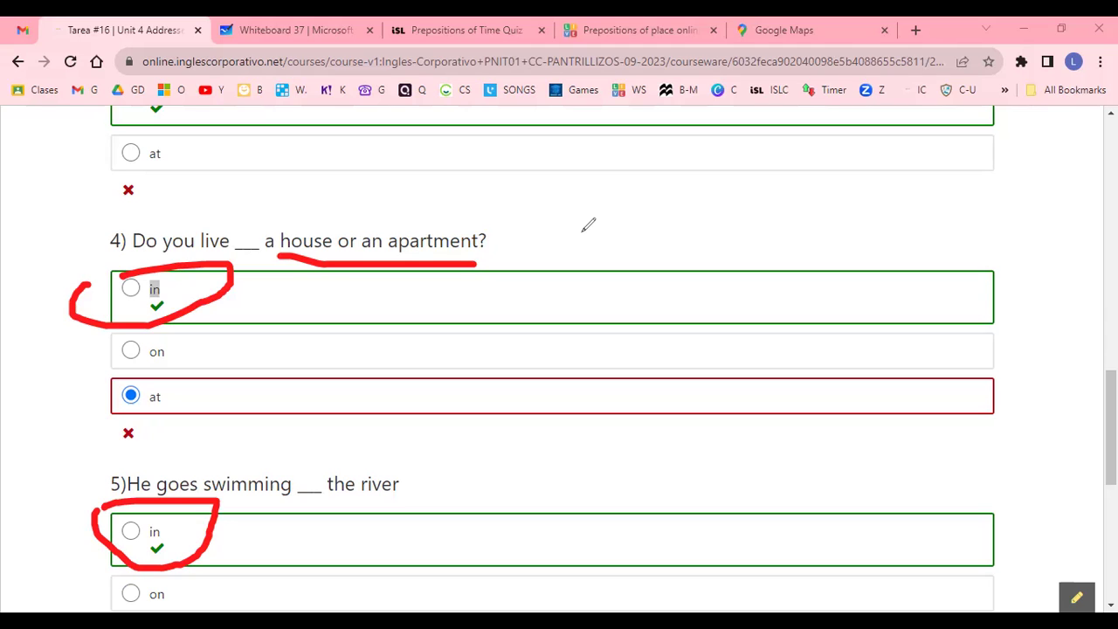
Step: Erase all red annotations from the shared page and stop sharing the screen
key(e)
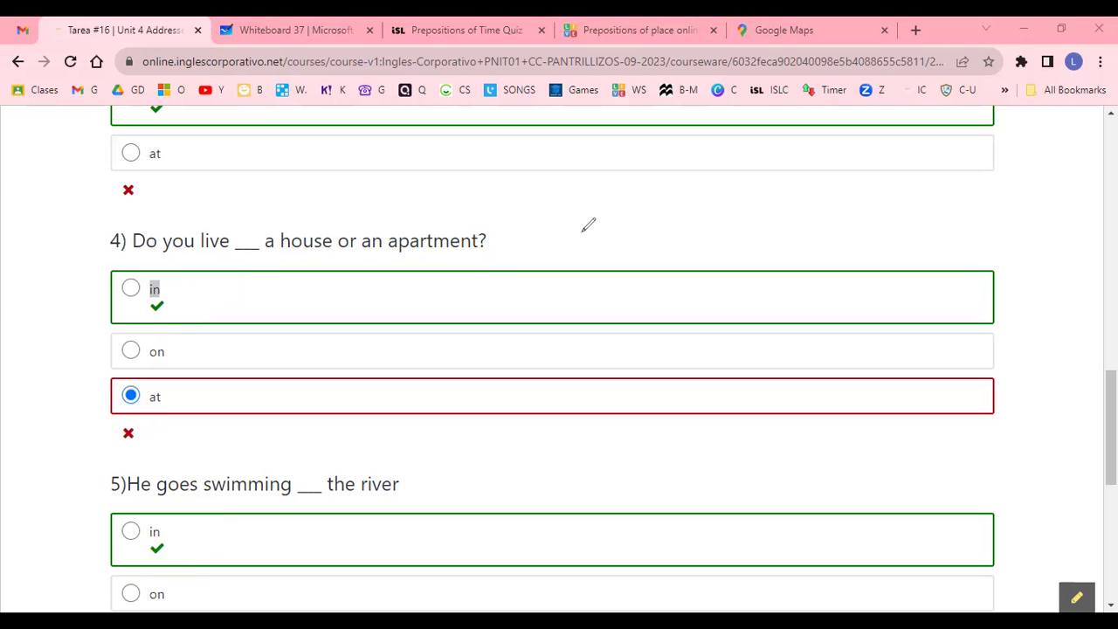
key(alt+s)
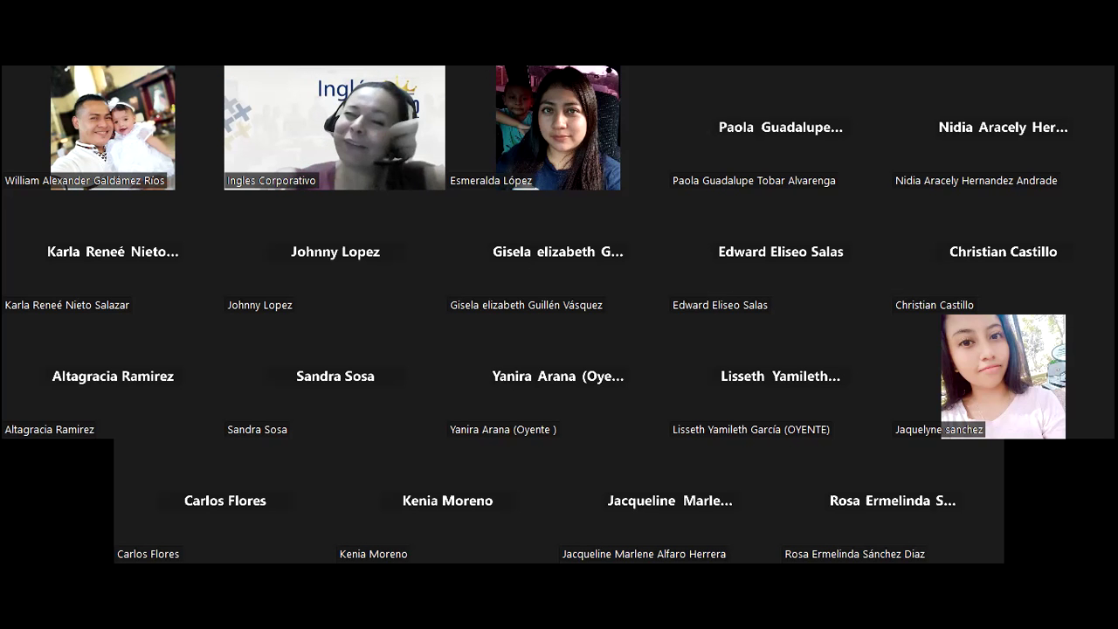